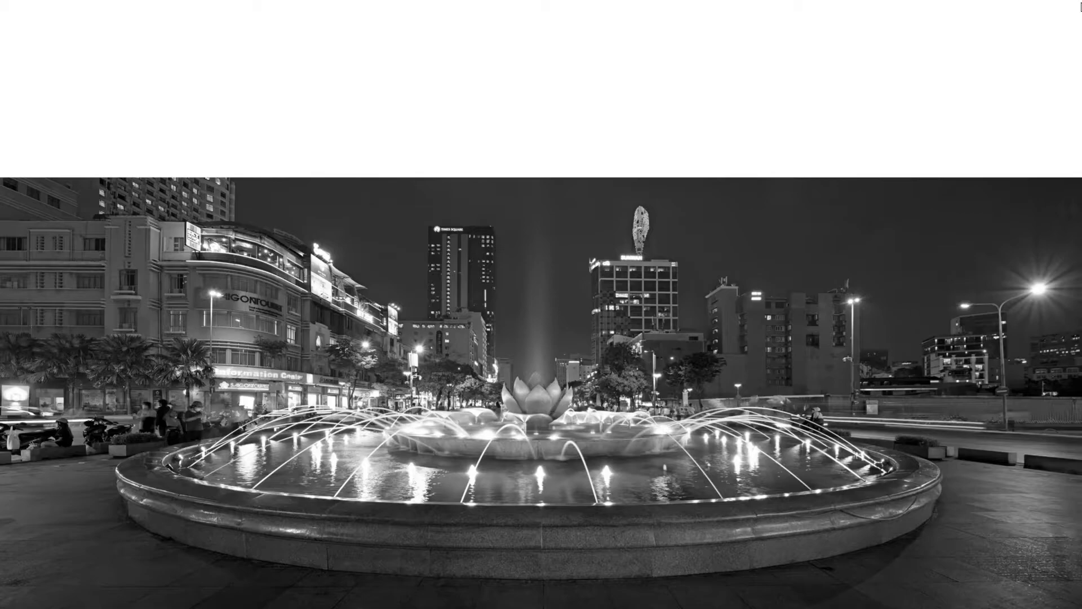
key(ctrl+b)
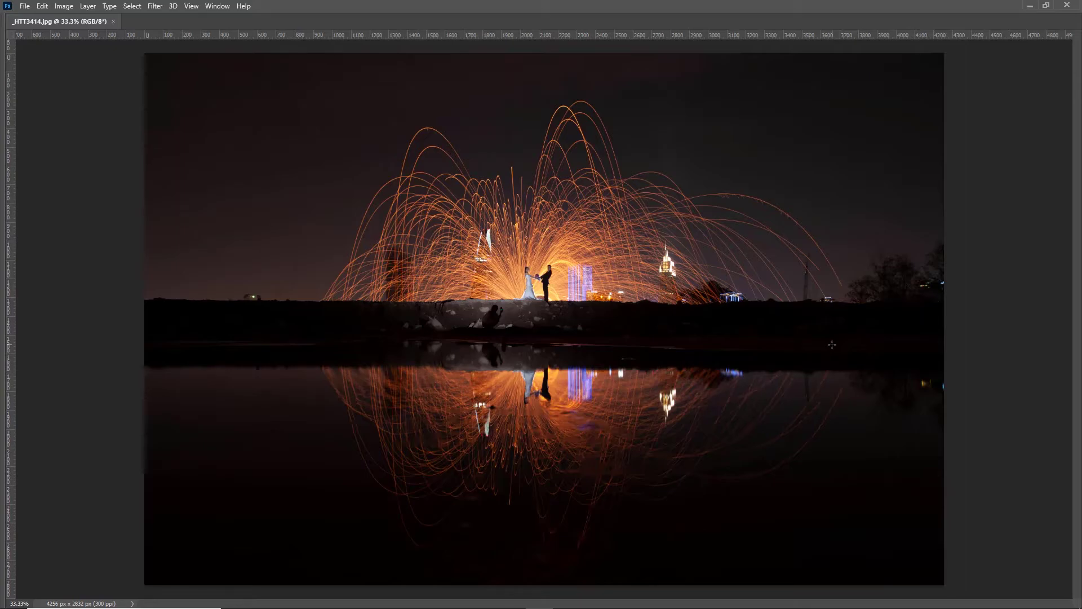
Step: Start a Color Balance adjustment on the night fireworks photo and set the Shadows to Cyan-Red -6 and Yellow-Blue +5
key(ctrl+b)
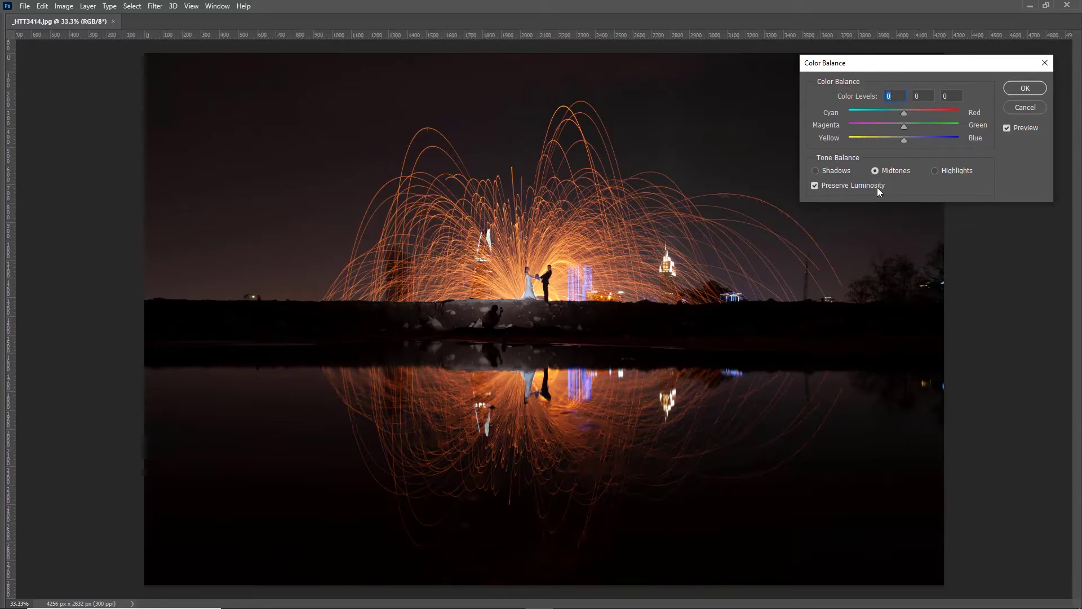
click(816, 172)
click(908, 139)
click(901, 111)
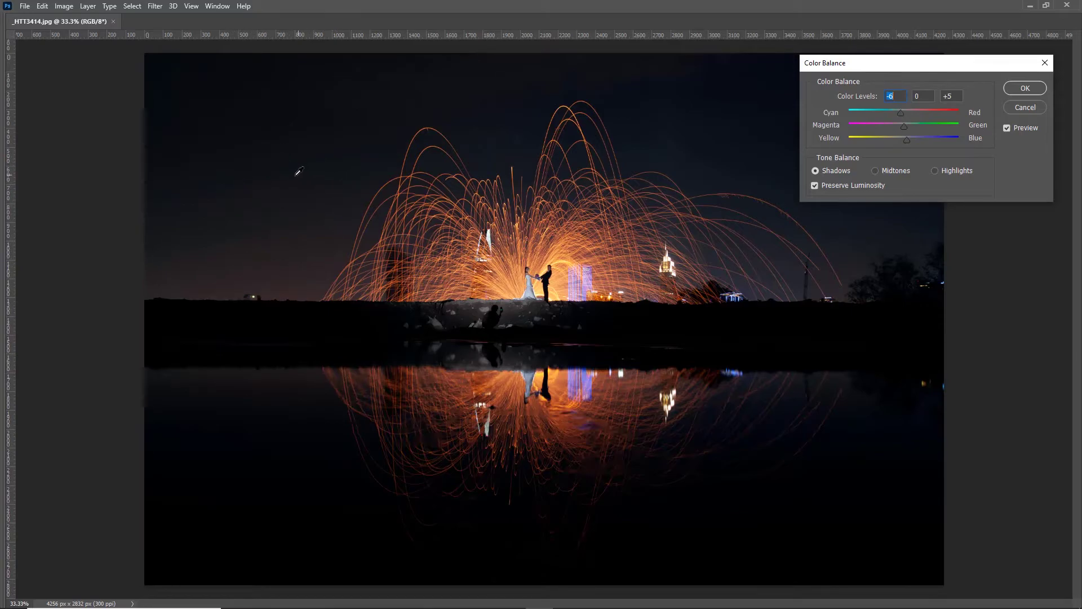
Step: Shift the Midtones of the night photo toward cyan and slightly toward blue, and compare the image with and without the adjustment
click(876, 170)
click(896, 111)
click(908, 137)
click(893, 111)
click(893, 112)
click(1008, 128)
click(1009, 127)
click(1008, 128)
click(1008, 128)
Step: Shift the Highlights of the night photo slightly toward red and yellow, and compare the image with and without the adjustment
click(935, 171)
click(907, 111)
click(899, 139)
click(1008, 128)
click(1009, 128)
click(1009, 127)
click(1009, 127)
click(1009, 128)
click(1009, 127)
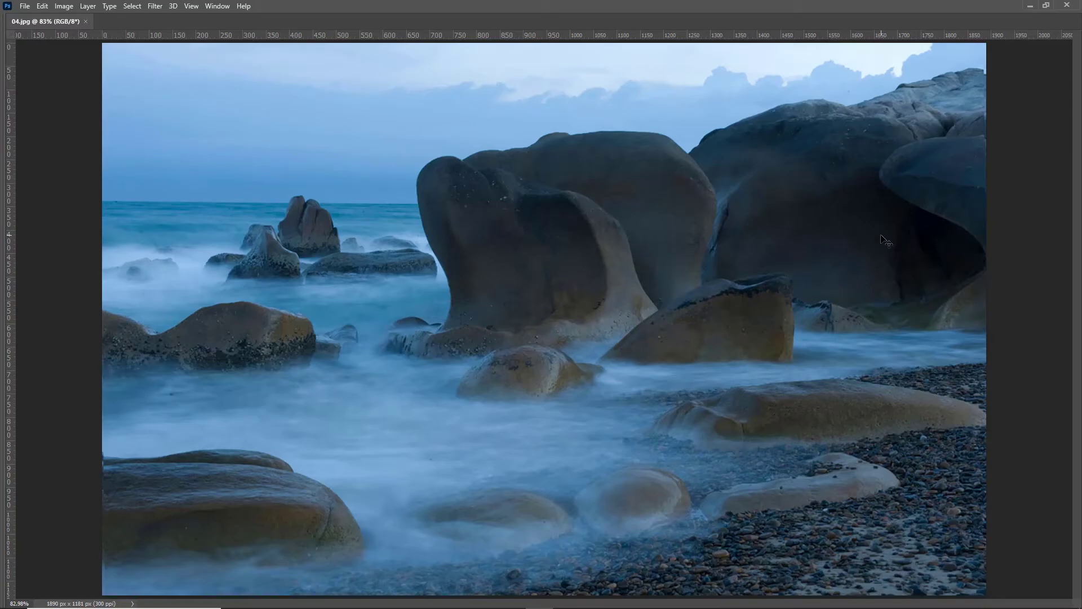
Step: Start a Color Balance adjustment on 04.jpg, set the Highlights to Cyan-Red +9 and Yellow-Blue -10, and compare before and after
key(ctrl+b)
drag(789, 351, 917, 141)
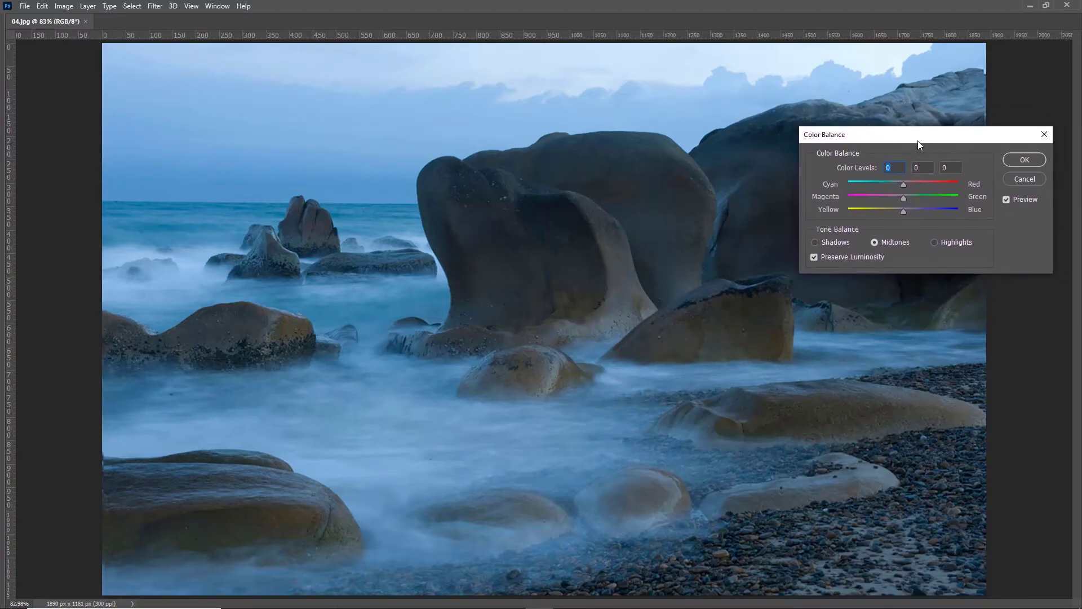
click(935, 242)
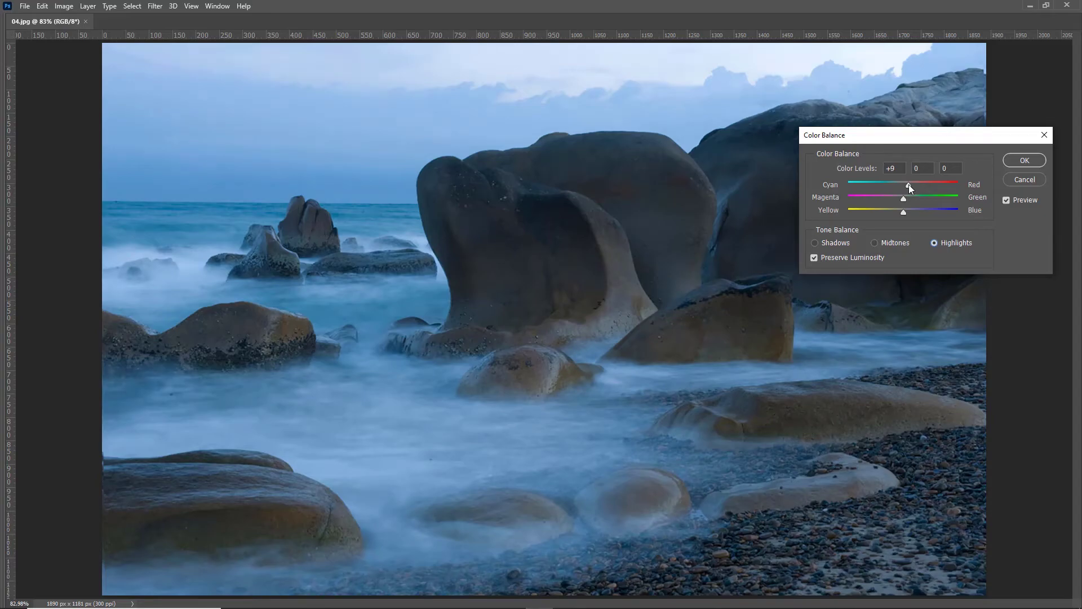
drag(904, 212, 898, 213)
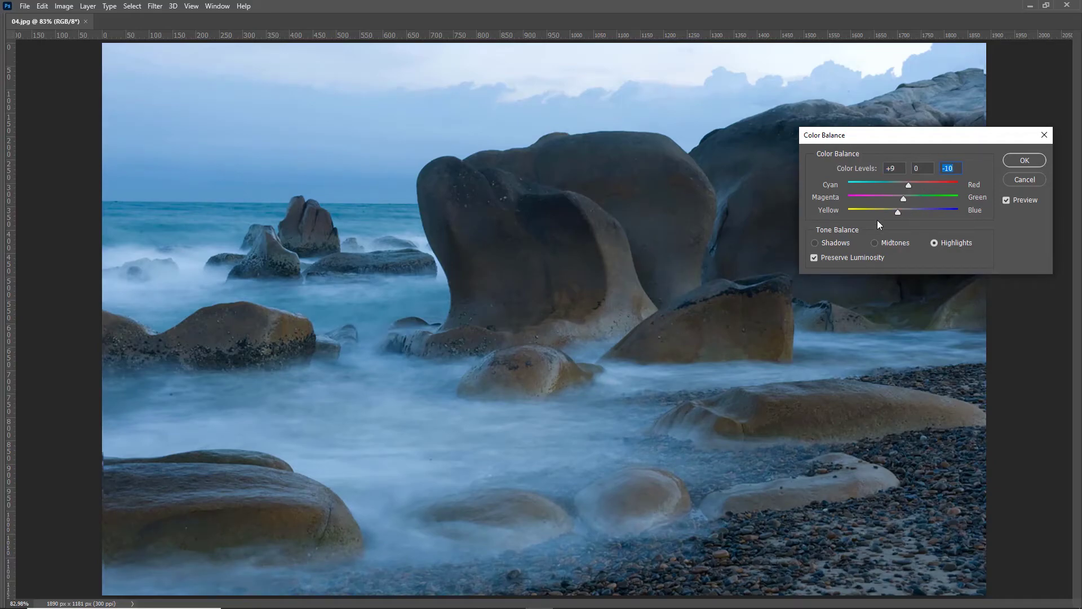
click(1007, 199)
click(1005, 199)
click(1007, 199)
click(1007, 199)
click(1006, 200)
click(1006, 200)
Step: Set the Midtones of the seascape to Cyan-Red +10 and Yellow-Blue -5, and compare the image before and after
click(875, 242)
click(909, 185)
drag(904, 210, 900, 212)
click(901, 212)
drag(923, 141, 833, 404)
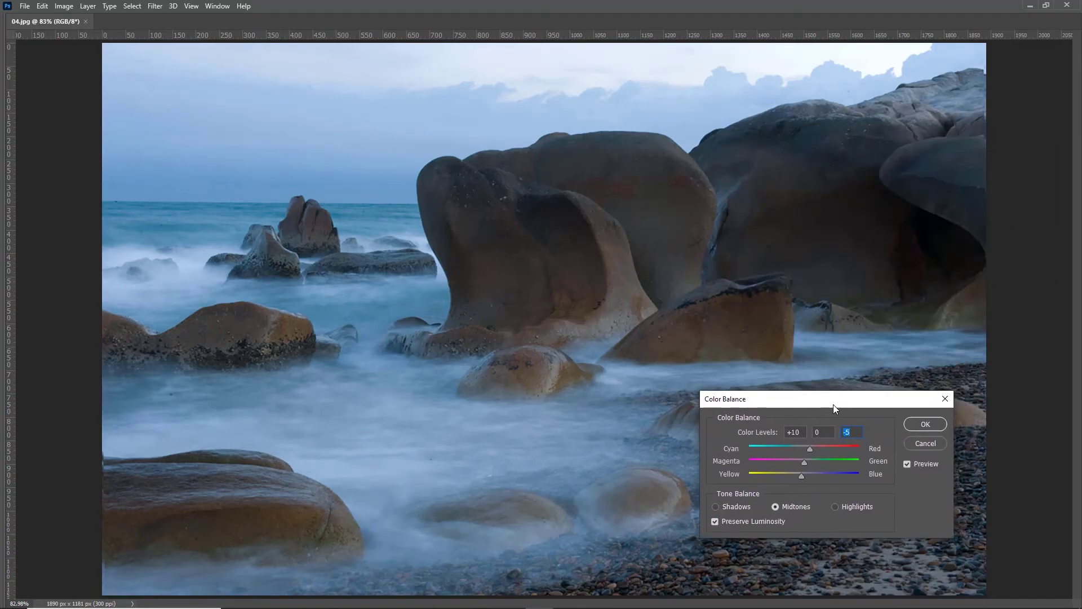
click(908, 461)
click(908, 461)
click(908, 464)
click(907, 464)
Step: Set the Shadows of the seascape to Cyan-Red +4 and Yellow-Blue -3, compare before and after, and apply the Color Balance
click(716, 507)
click(808, 447)
click(803, 473)
click(906, 464)
click(906, 464)
click(906, 464)
click(906, 464)
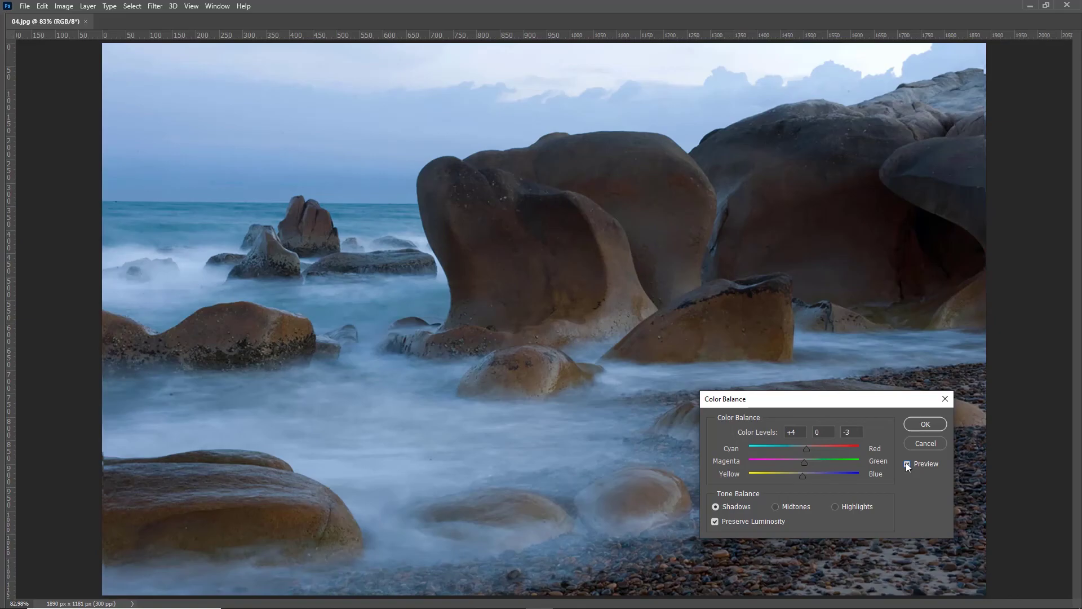
click(924, 427)
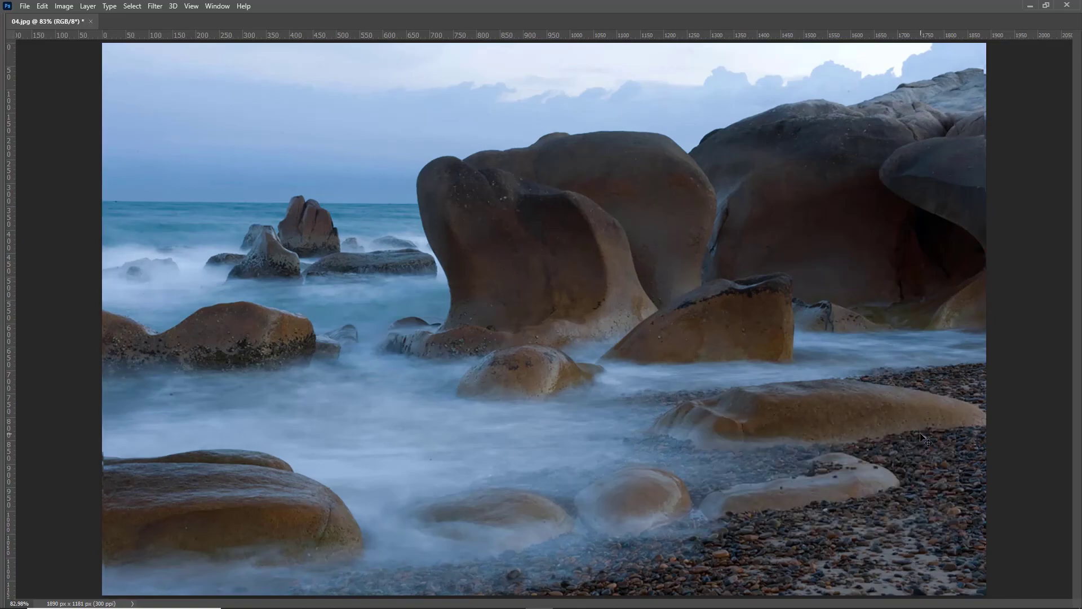